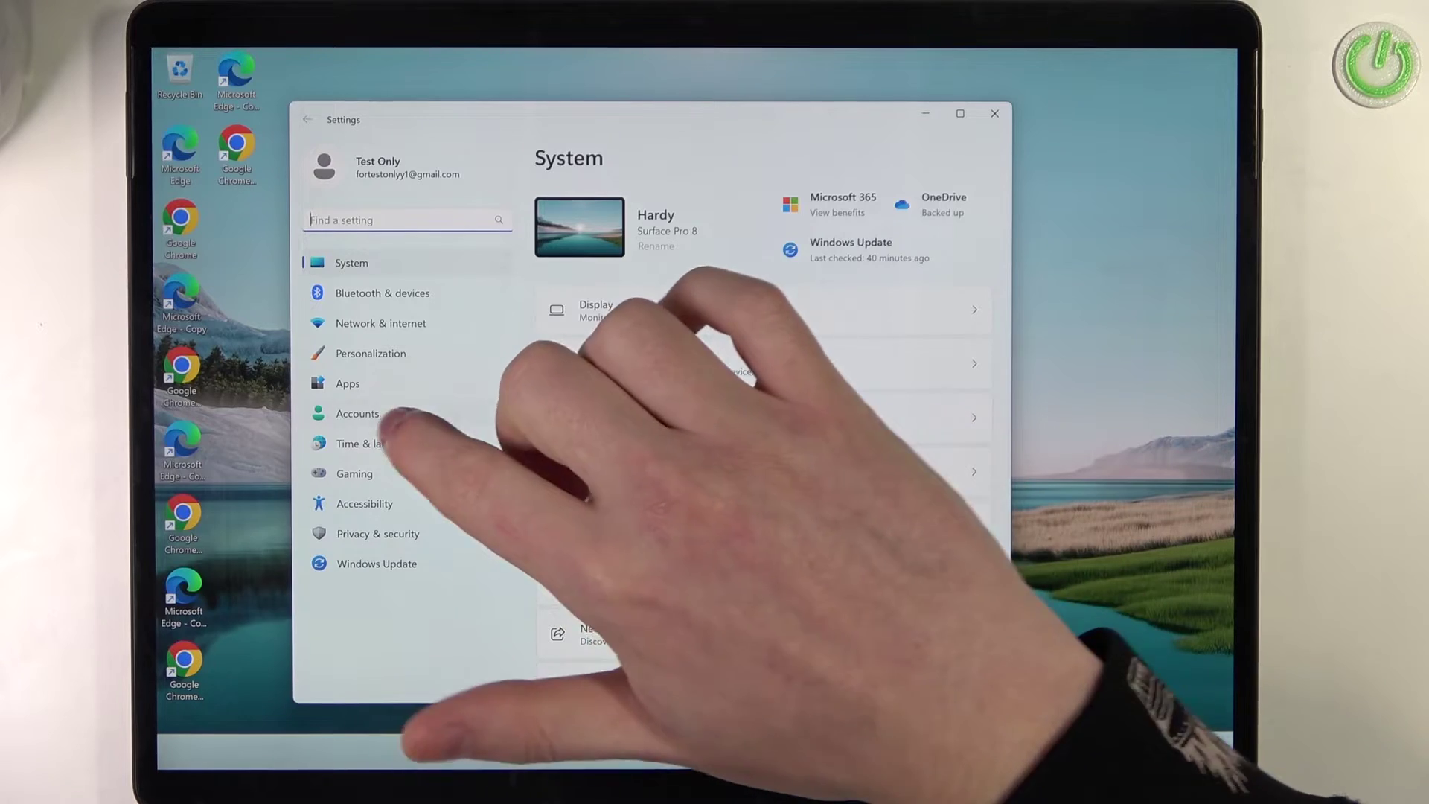
- Go to Accounts and open the Other users page
left_click(358, 413)
scroll(982, 503, "down", 5)
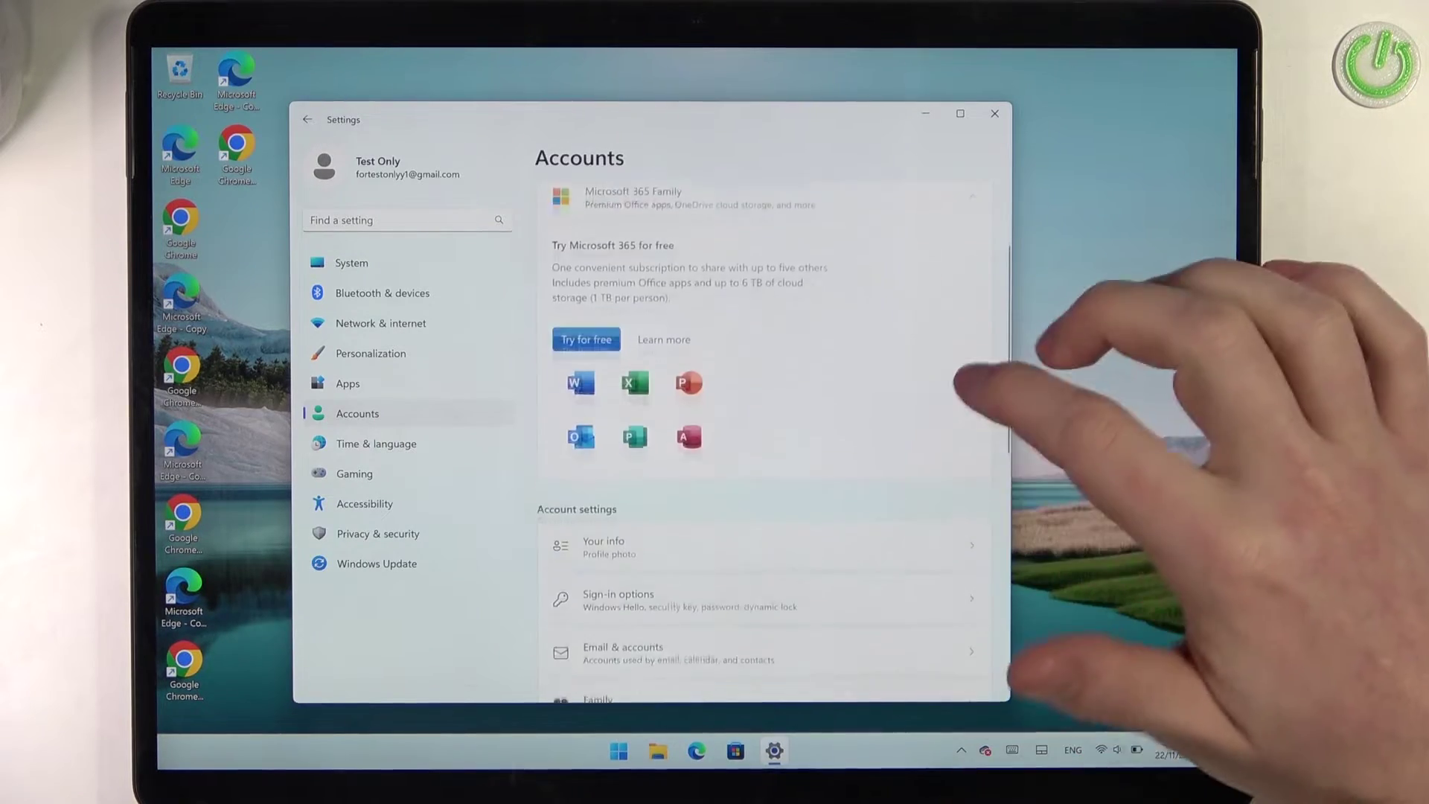
scroll(950, 502, "down", 2)
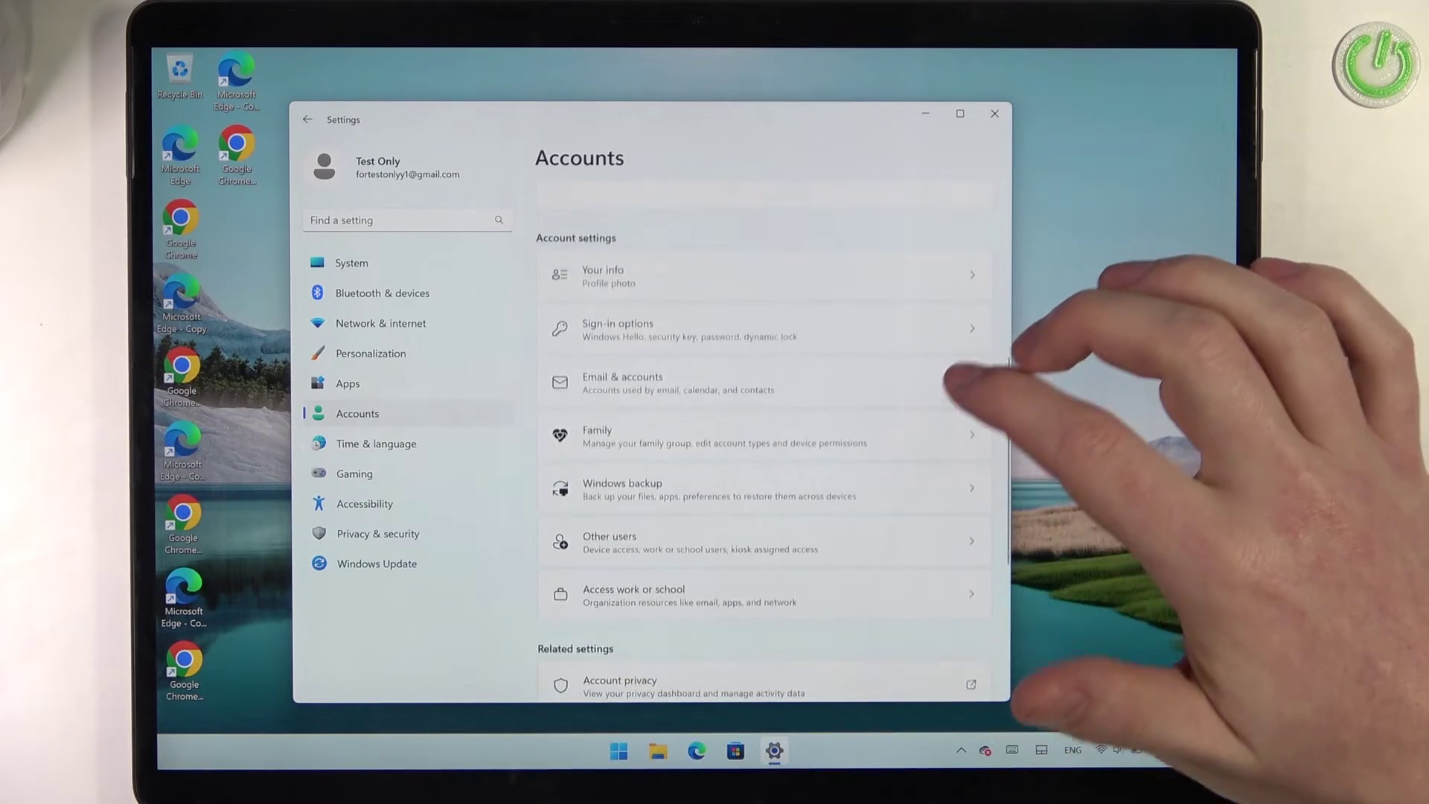
left_click(876, 548)
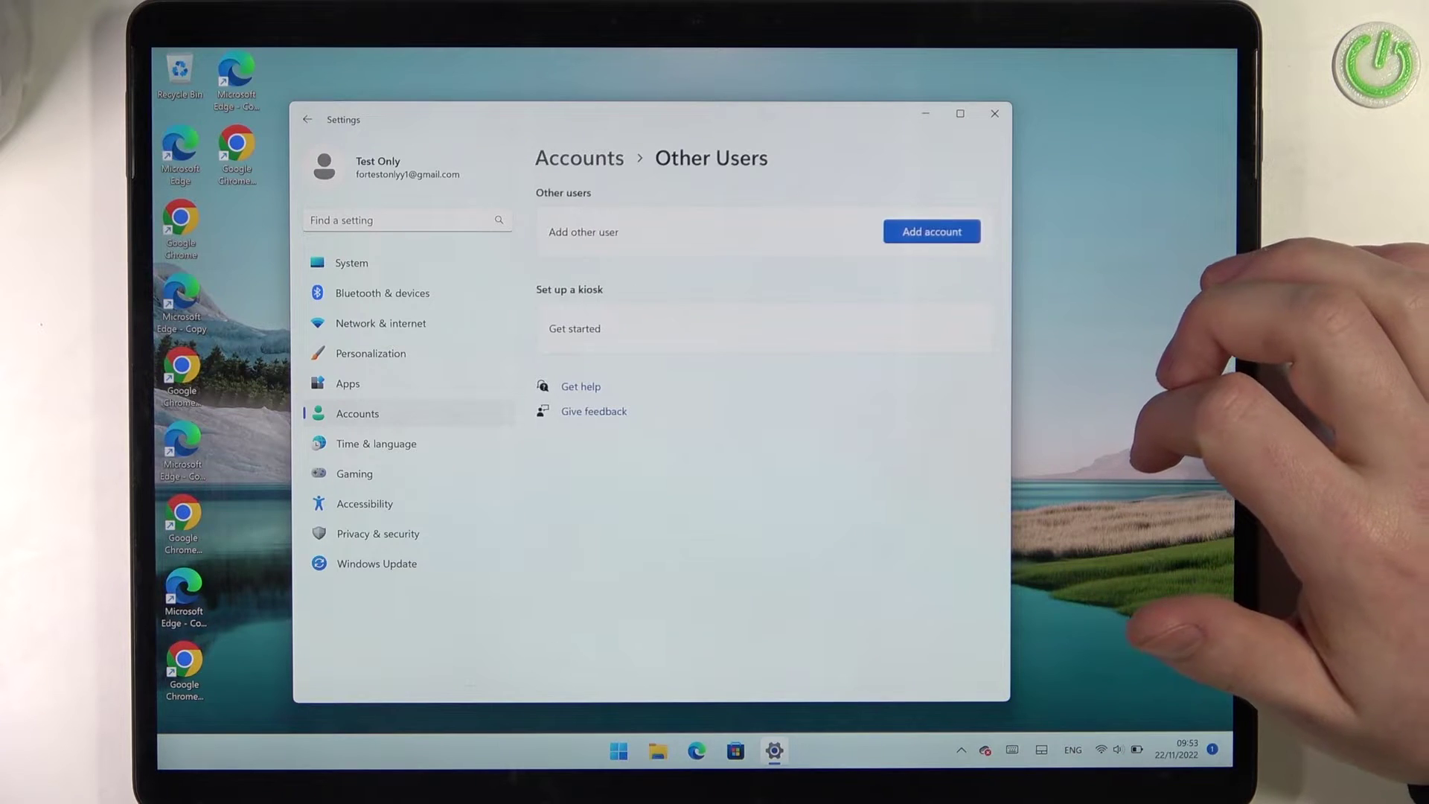
- Add an account, skipping sign-in info and choosing a user without a Microsoft account
left_click(931, 231)
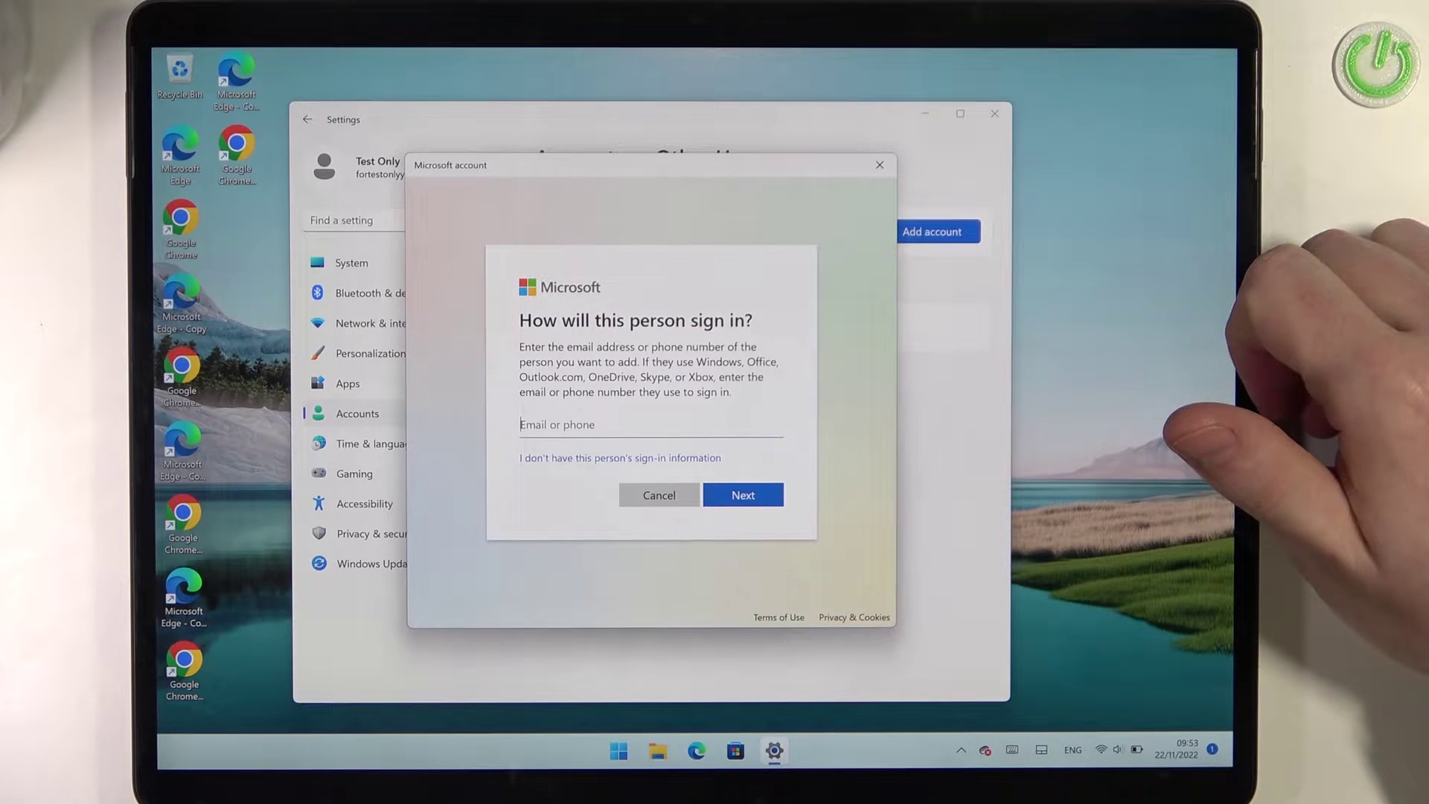
left_click(669, 458)
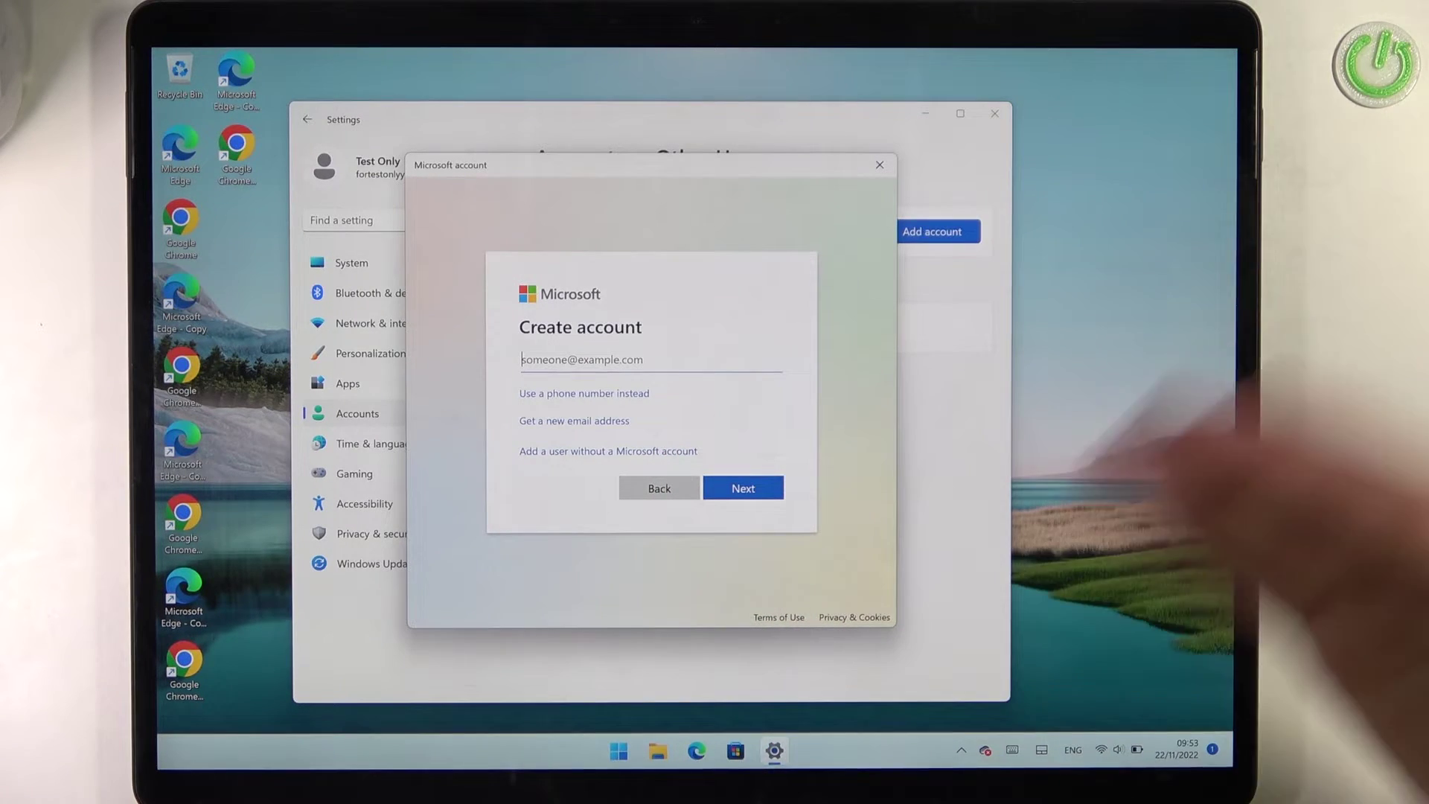
left_click(670, 451)
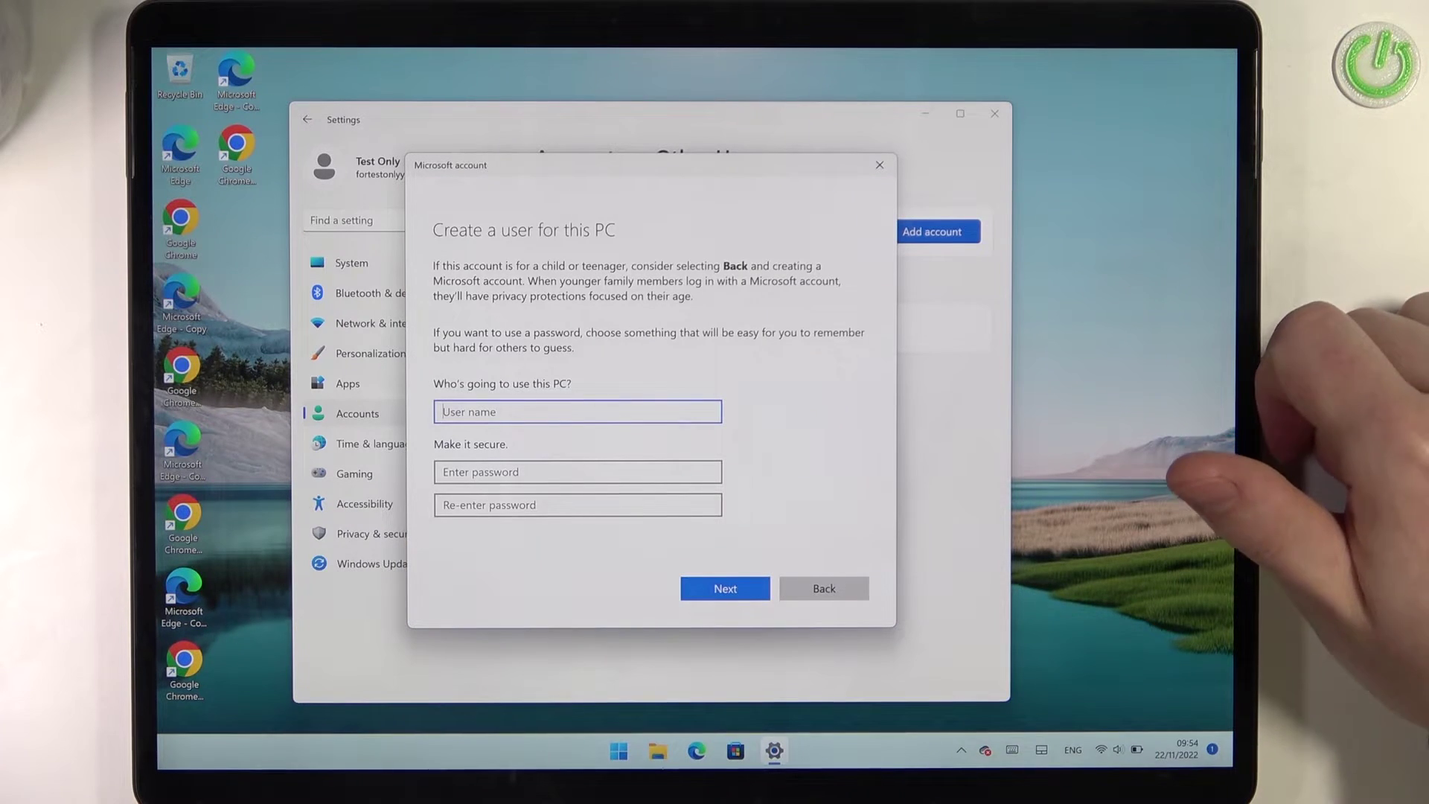
- Create the local user 'Hardus' with a blank password
left_click(692, 411)
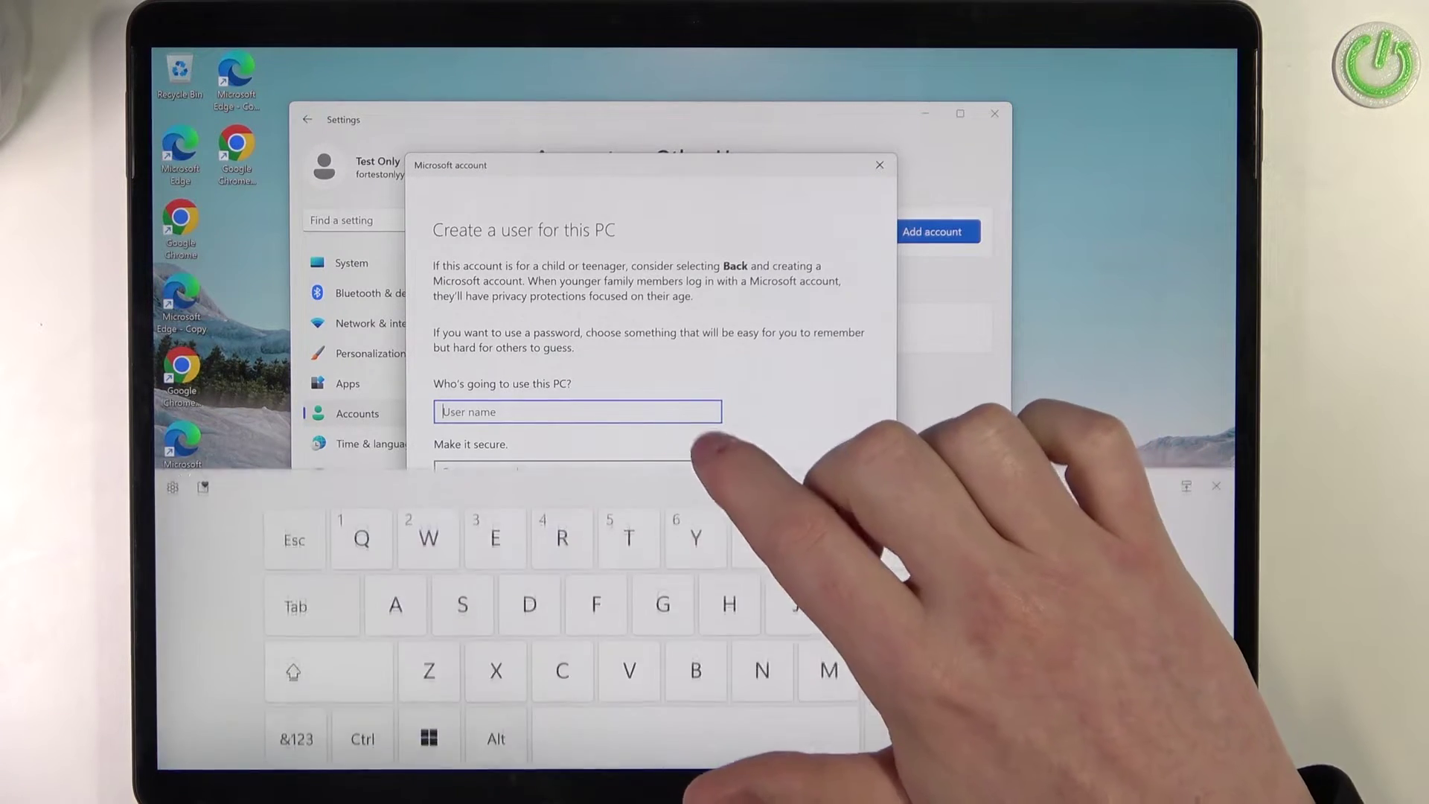
type("Ha")
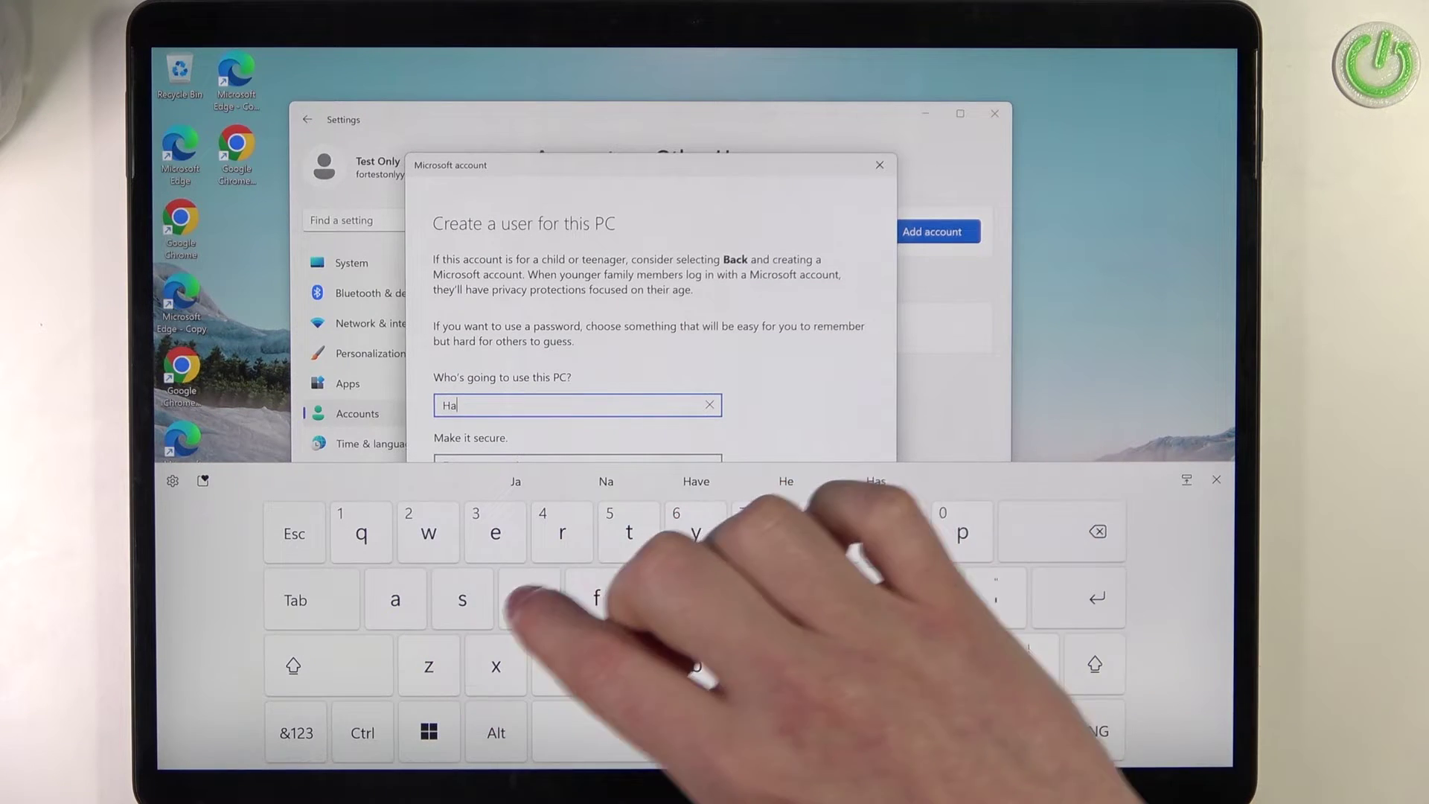
type("dus")
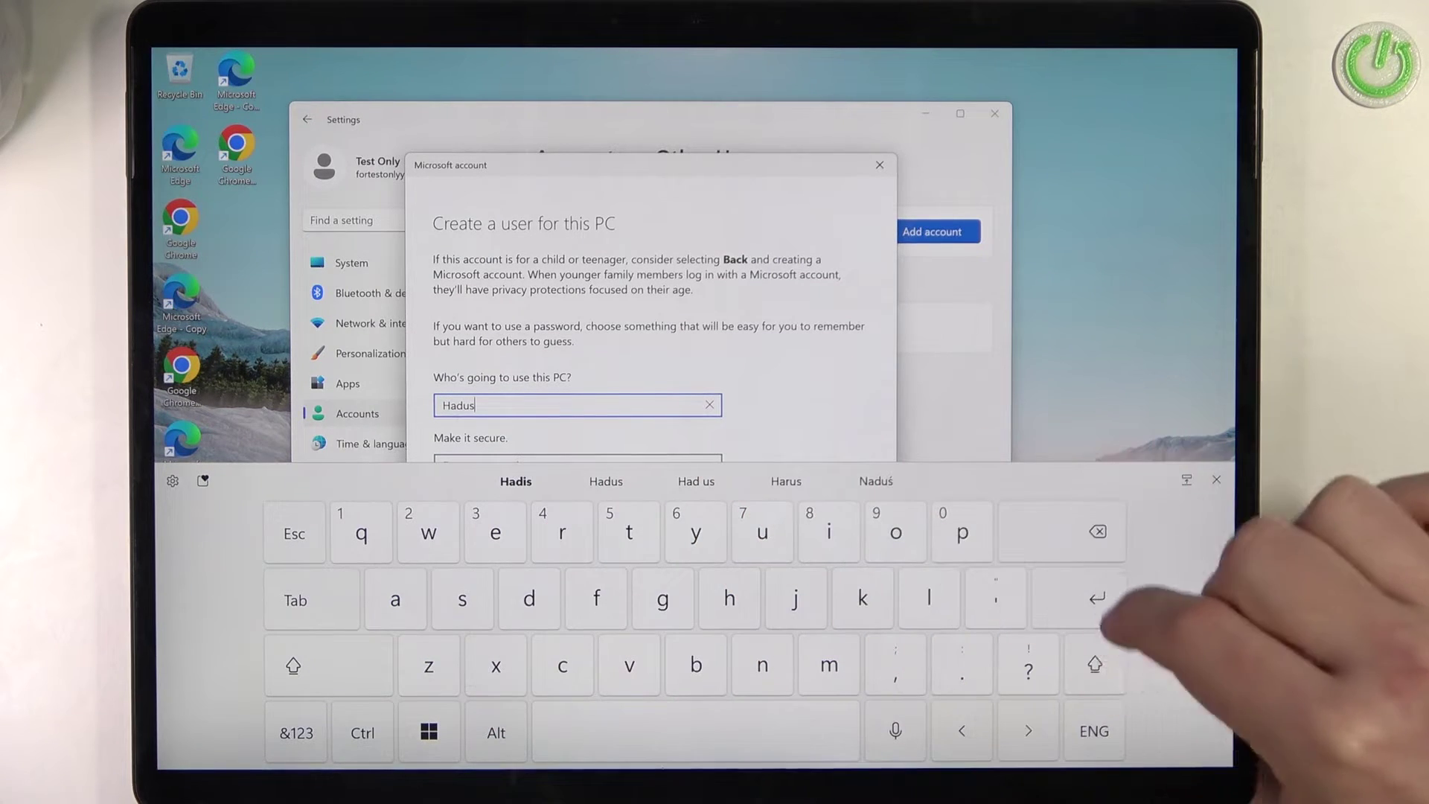
key("BackSpace")
type("r")
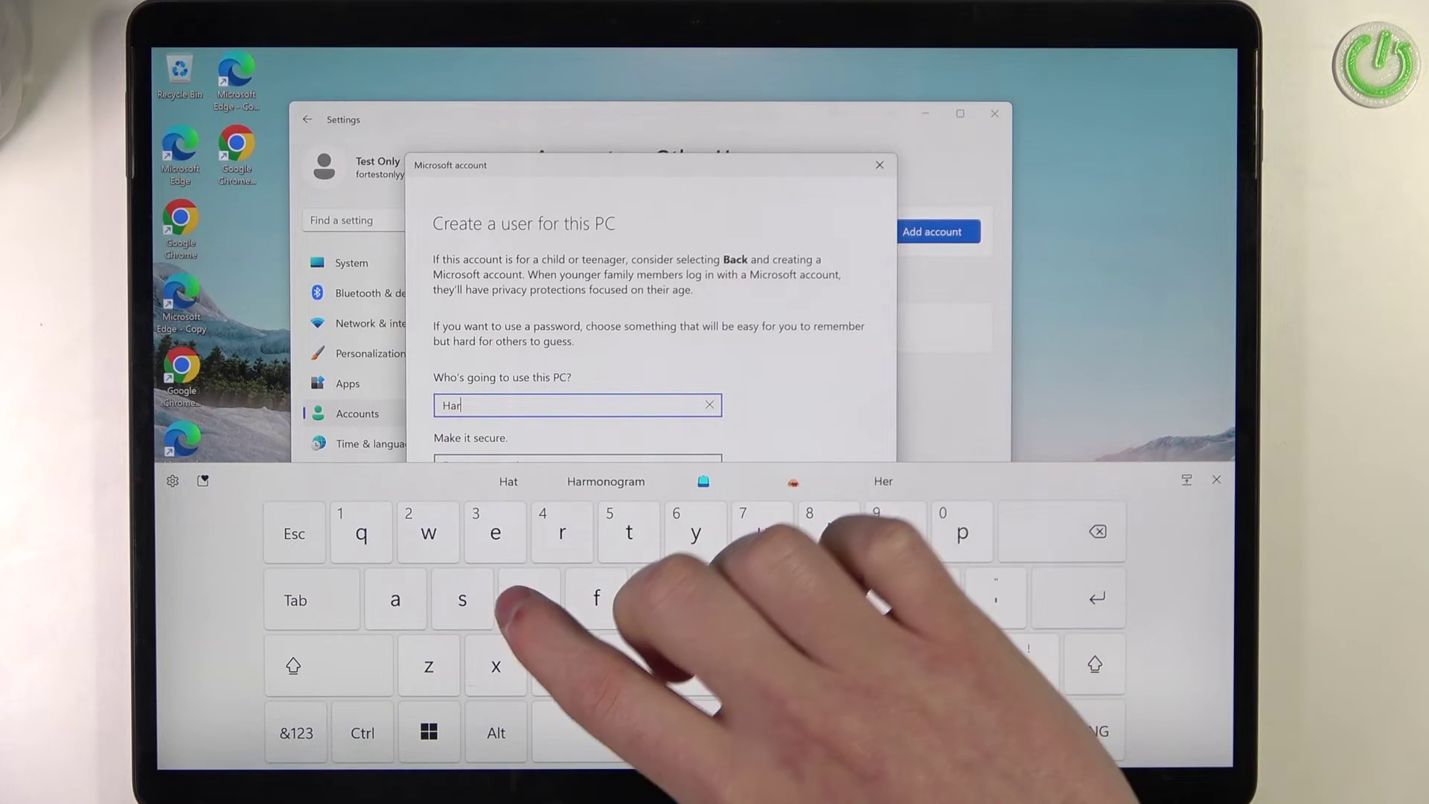
type("dus")
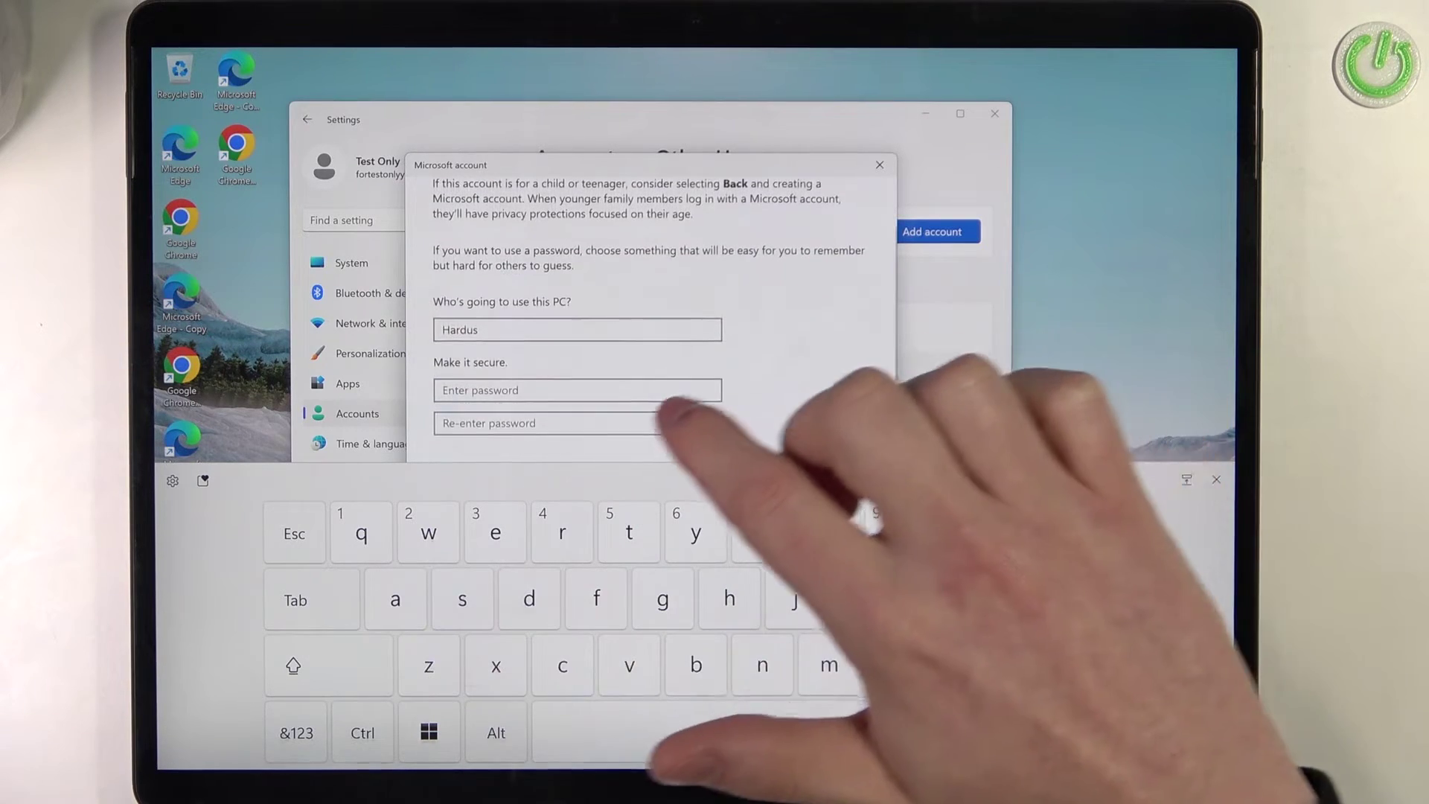
left_click(625, 470)
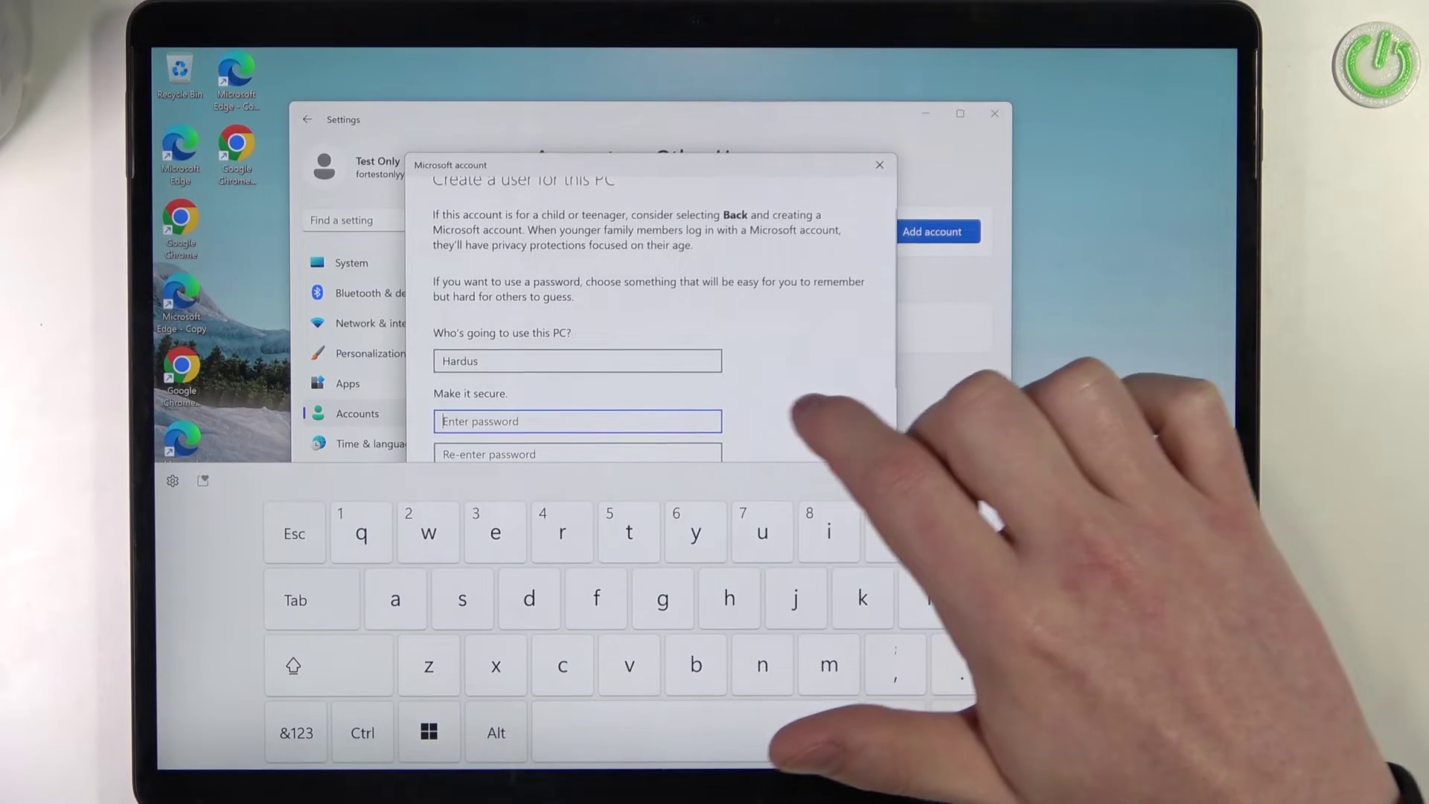
left_click(826, 402)
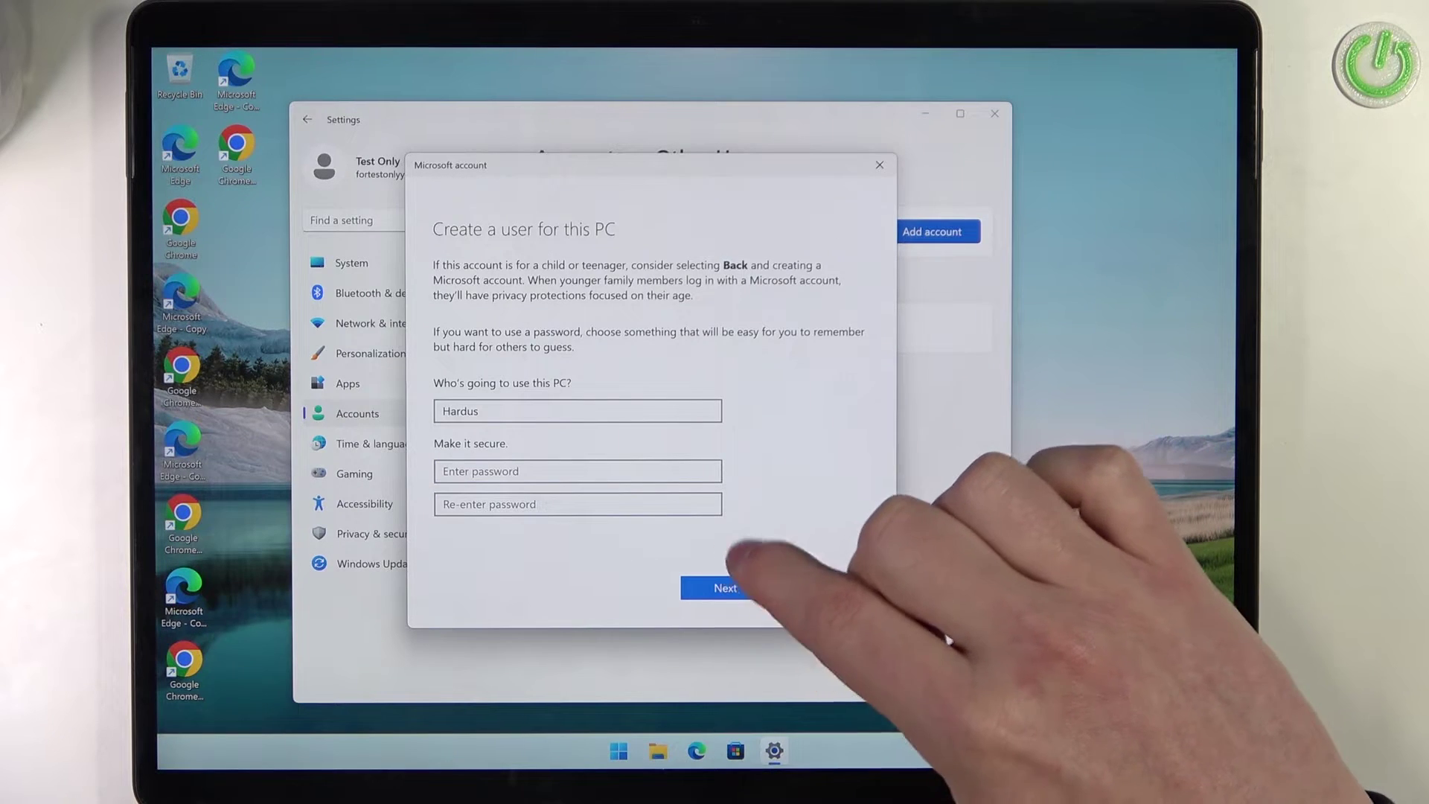
left_click(724, 589)
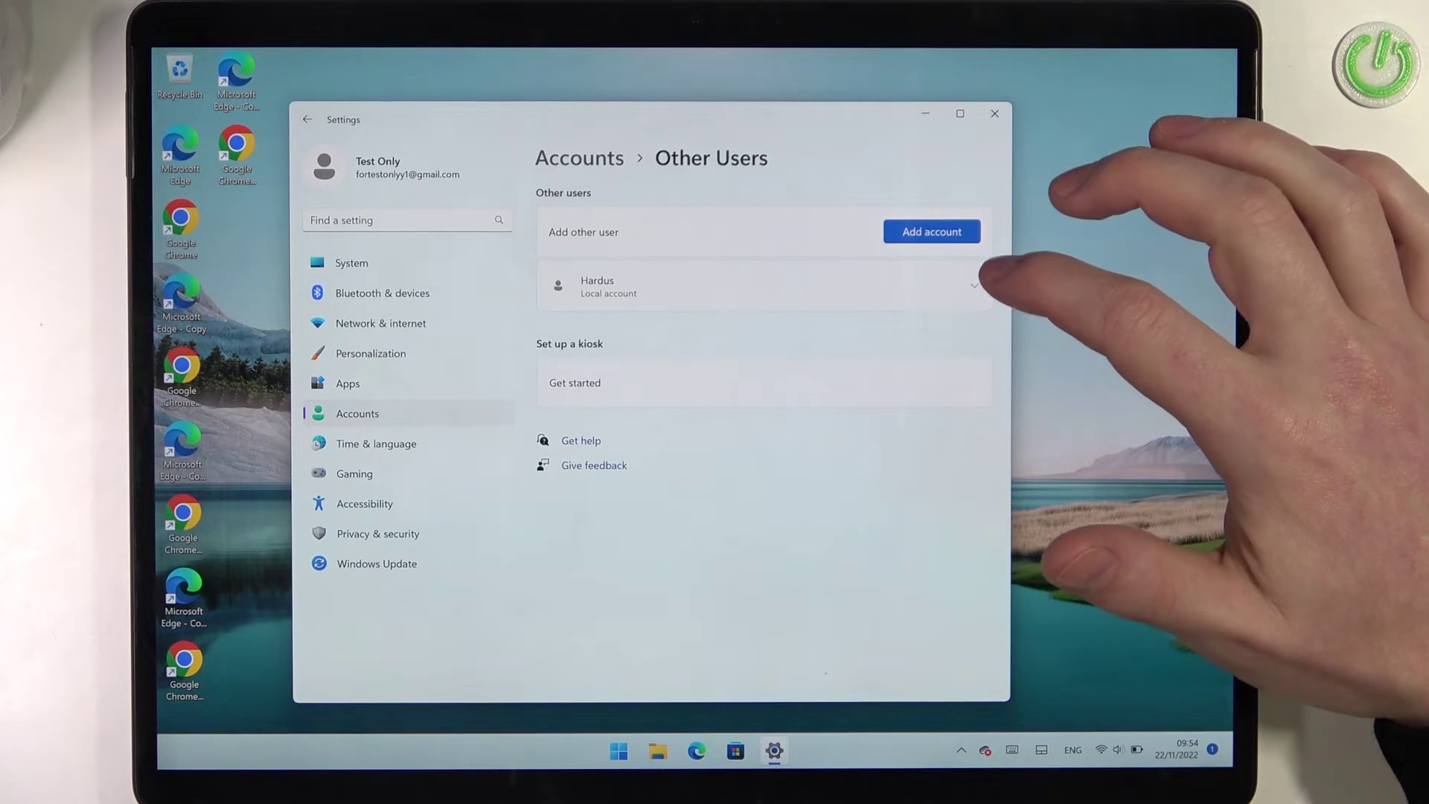
- Expand the Hardus account and delete its account and data
left_click(973, 285)
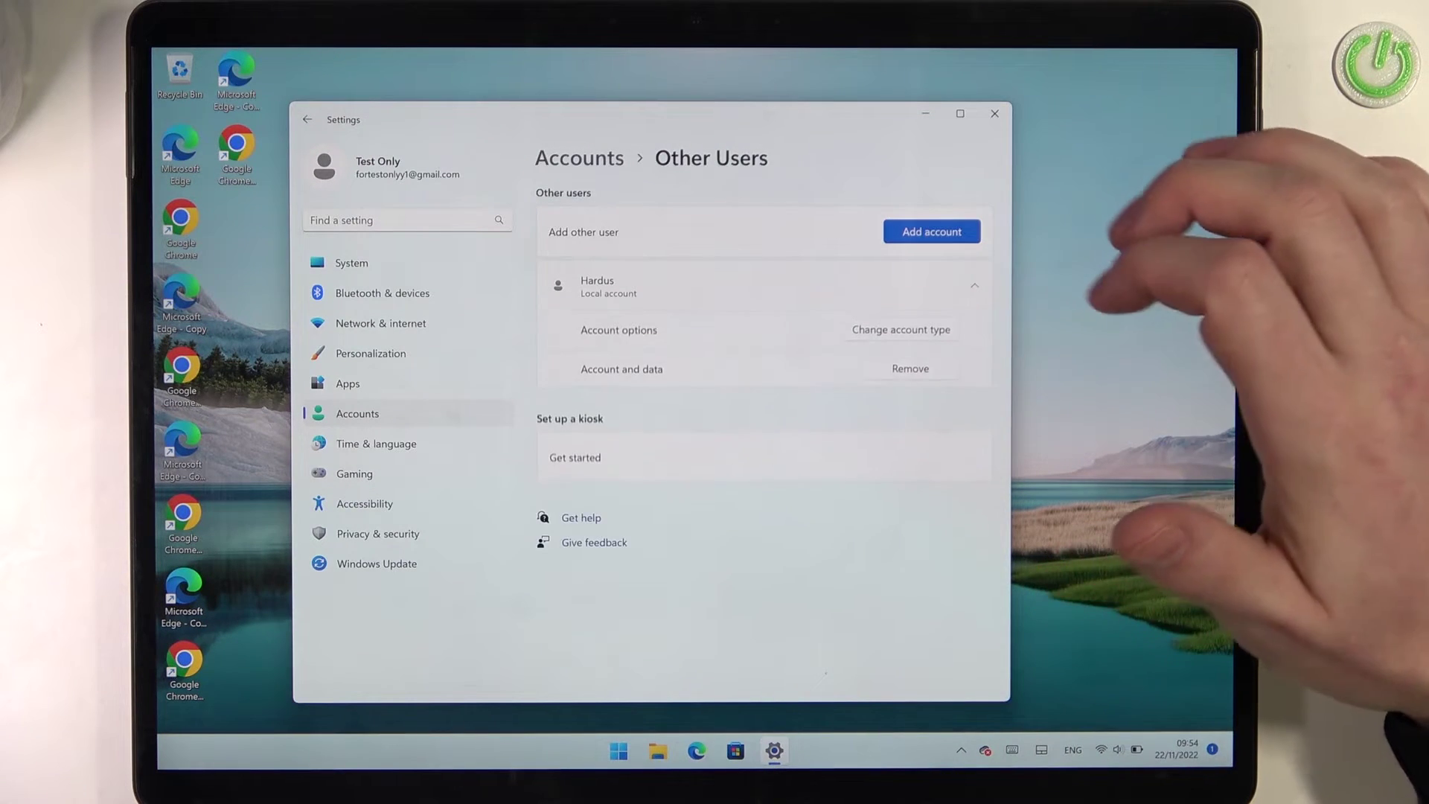
left_click(910, 371)
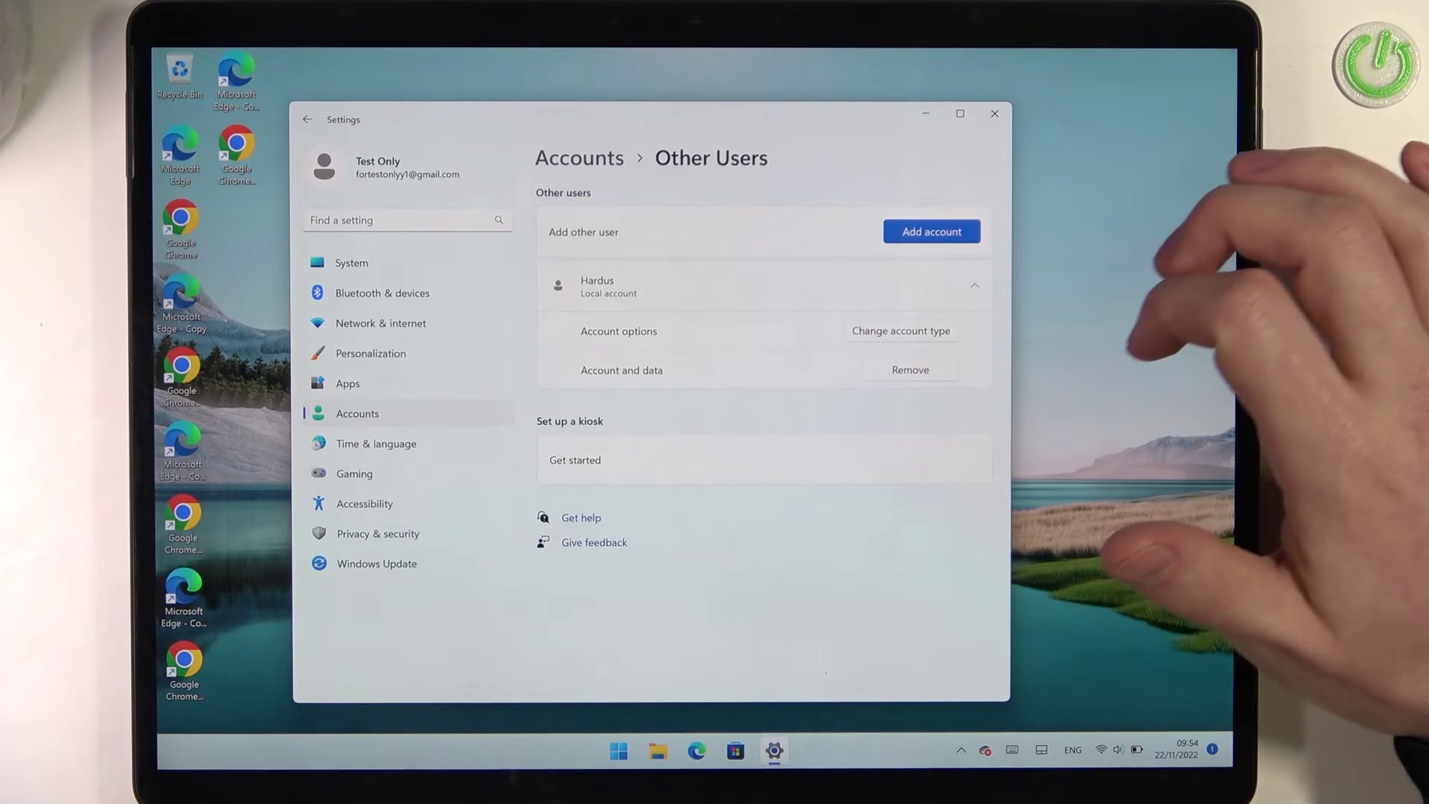
left_click(743, 483)
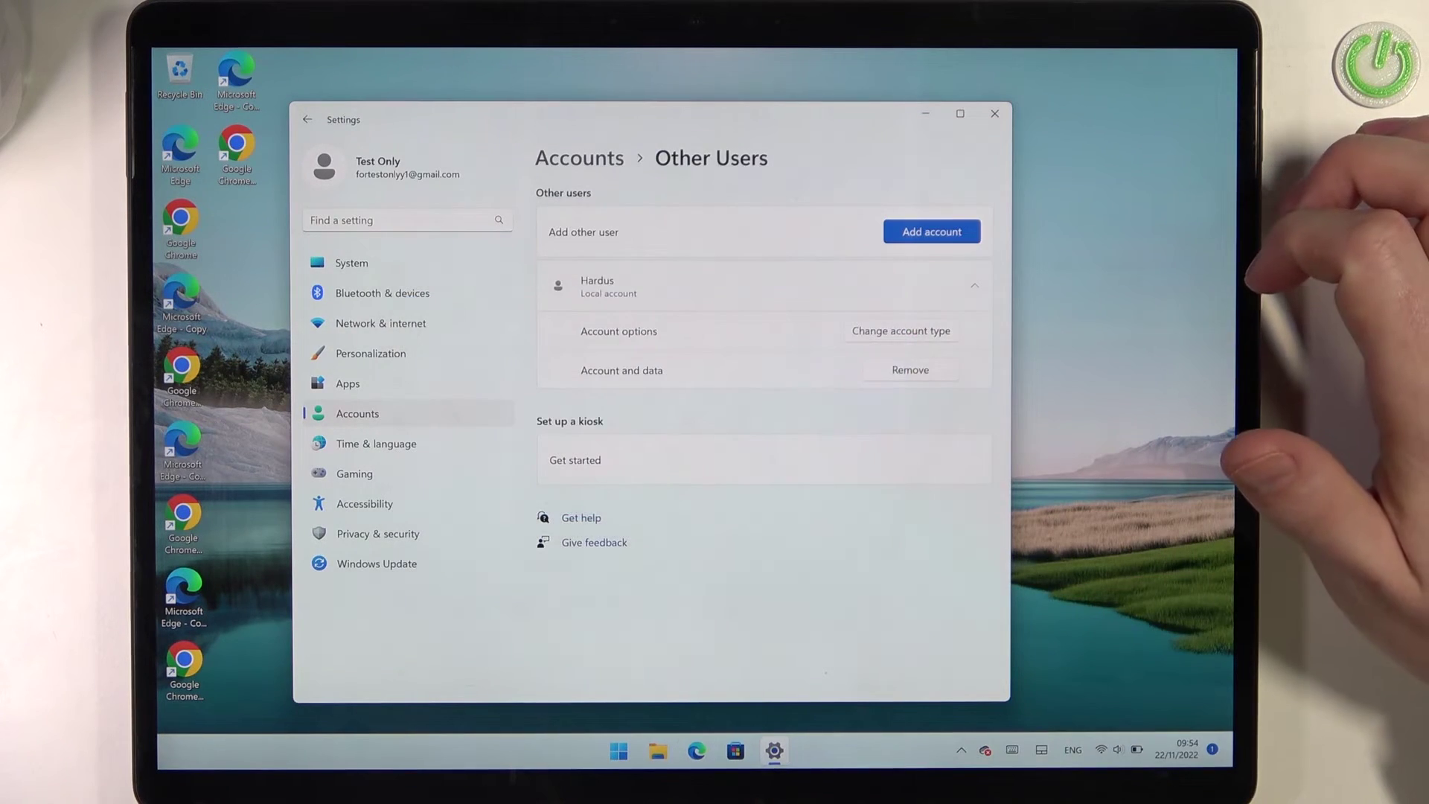